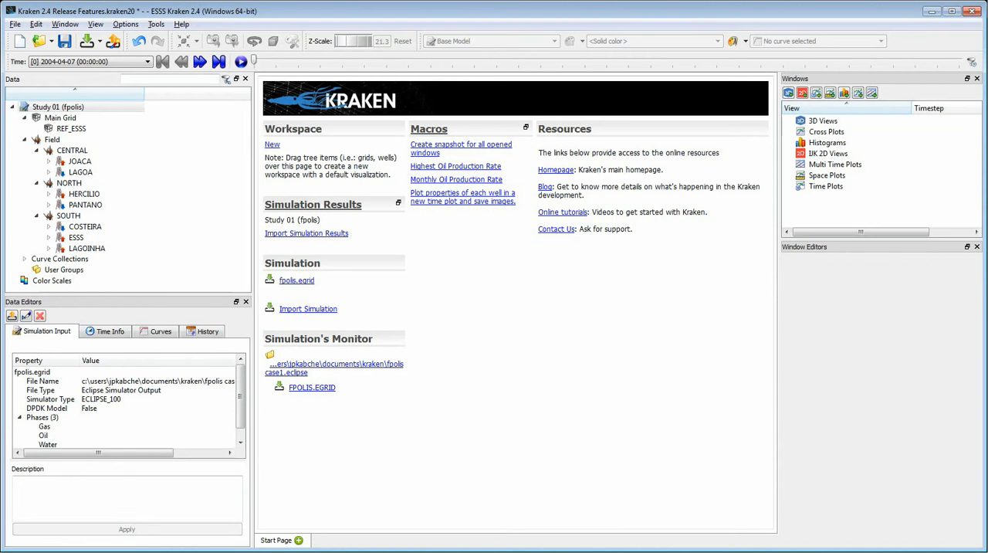
# - Create a new IJK 2D view, maximized in the workspace, and show the Main Grid in it
pyautogui.click(916, 154)
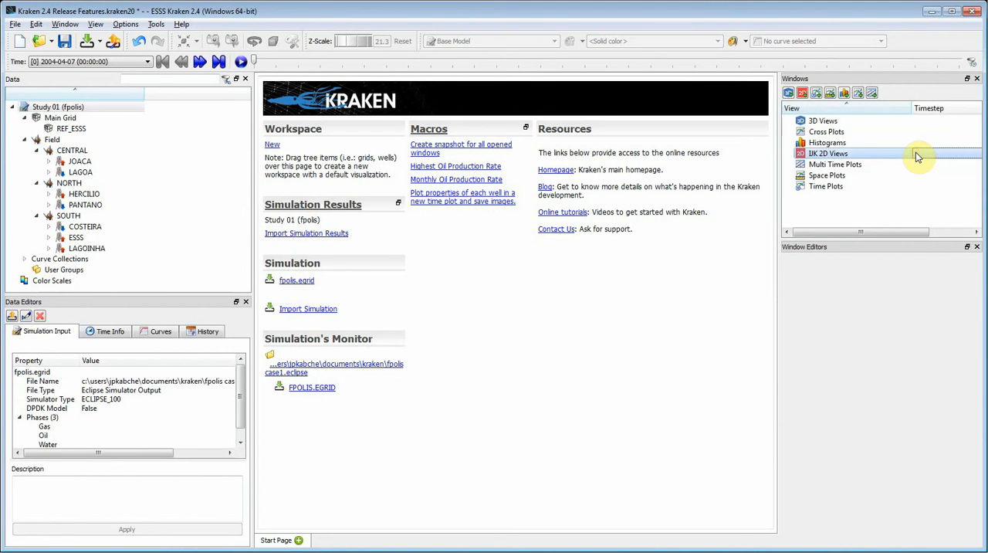
pyautogui.rightClick(863, 149)
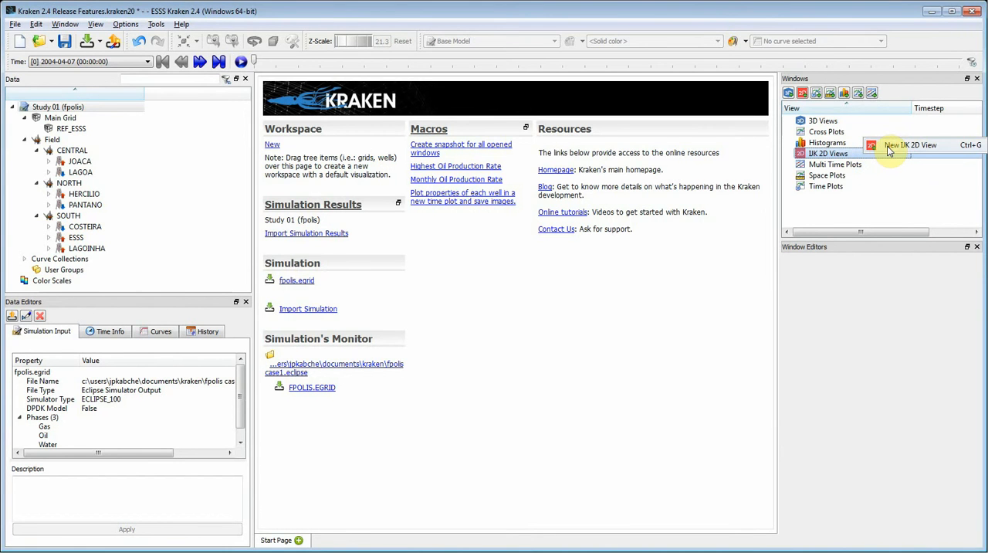
pyautogui.click(887, 145)
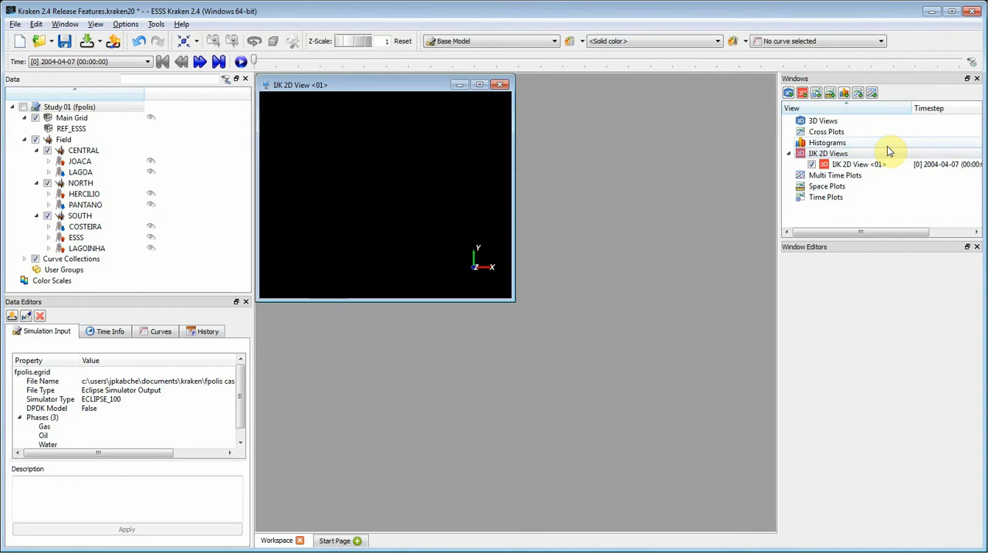
pyautogui.click(878, 165)
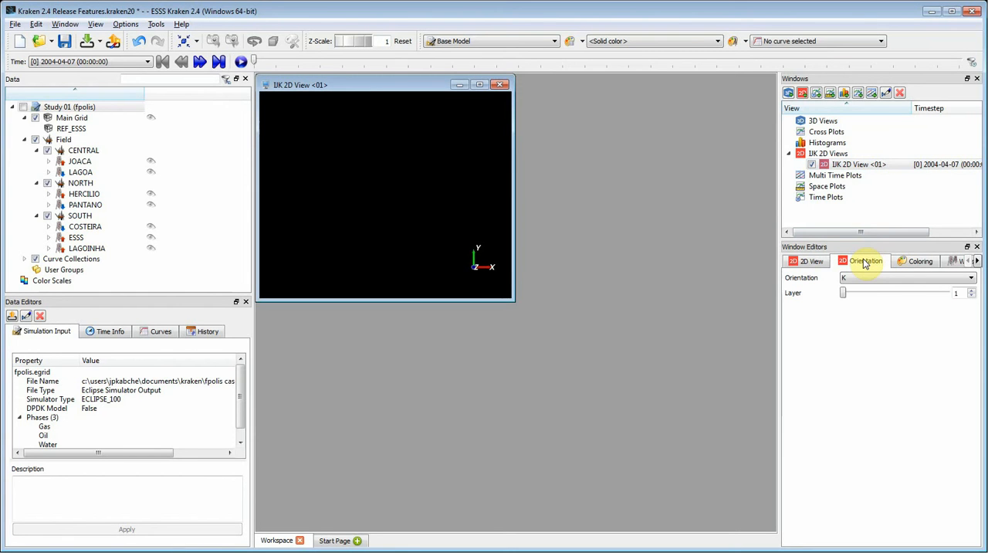
pyautogui.click(480, 85)
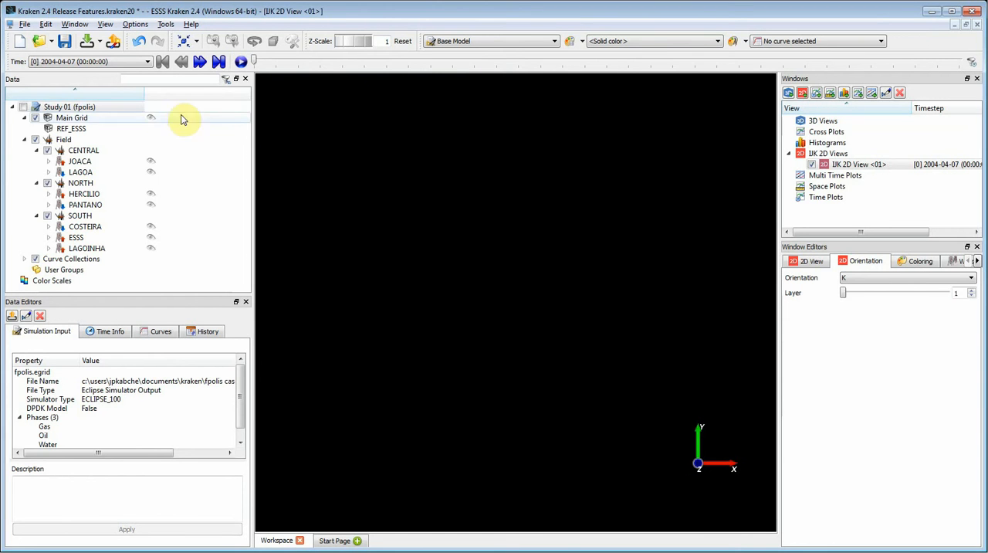
pyautogui.click(109, 119)
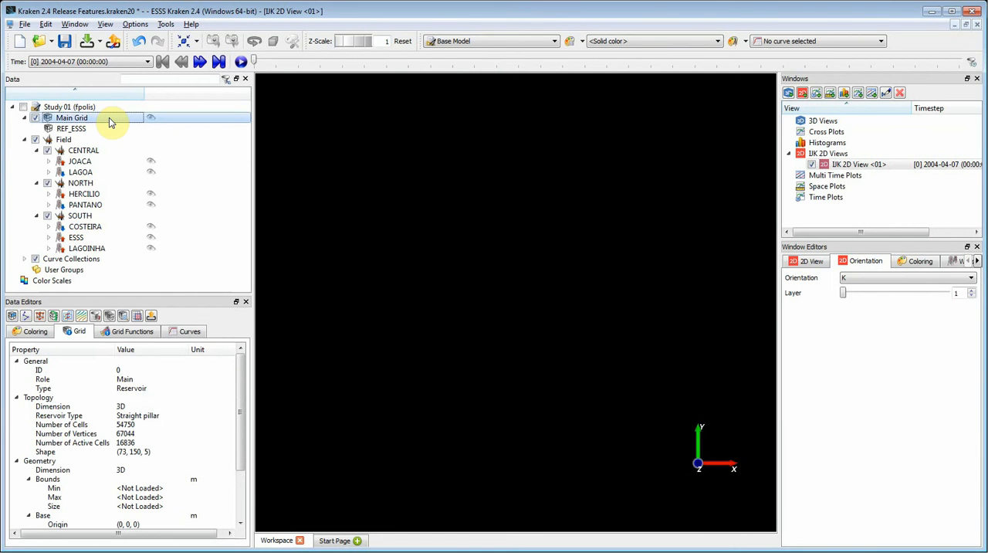
pyautogui.moveTo(109, 119); pyautogui.dragTo(498, 201)
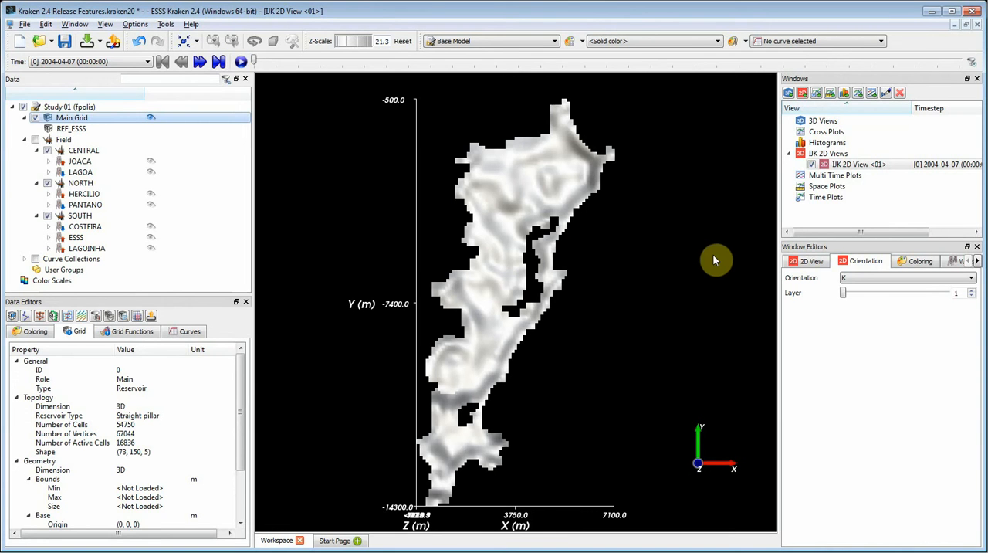
# - Set the orientation of the IJK 2D view to J
pyautogui.click(808, 261)
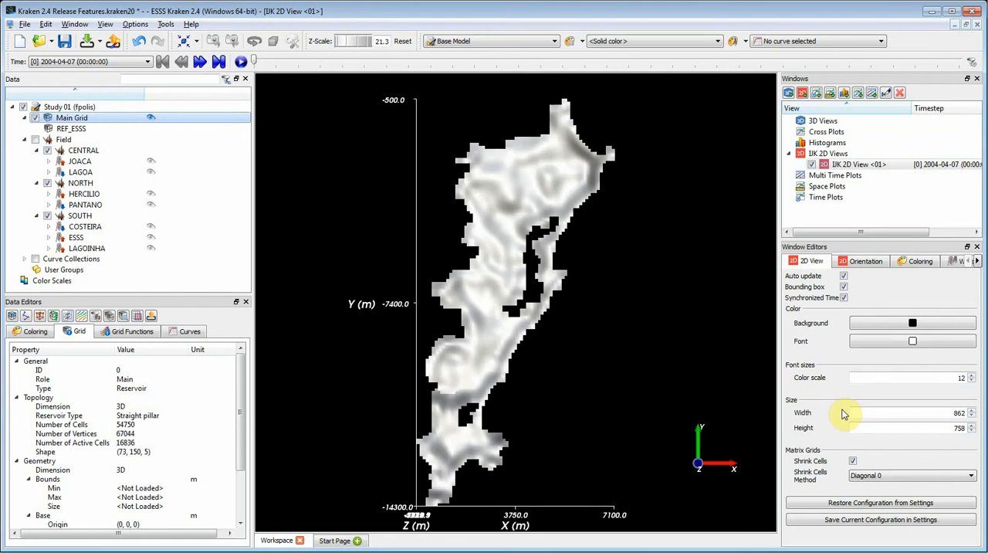
pyautogui.click(887, 264)
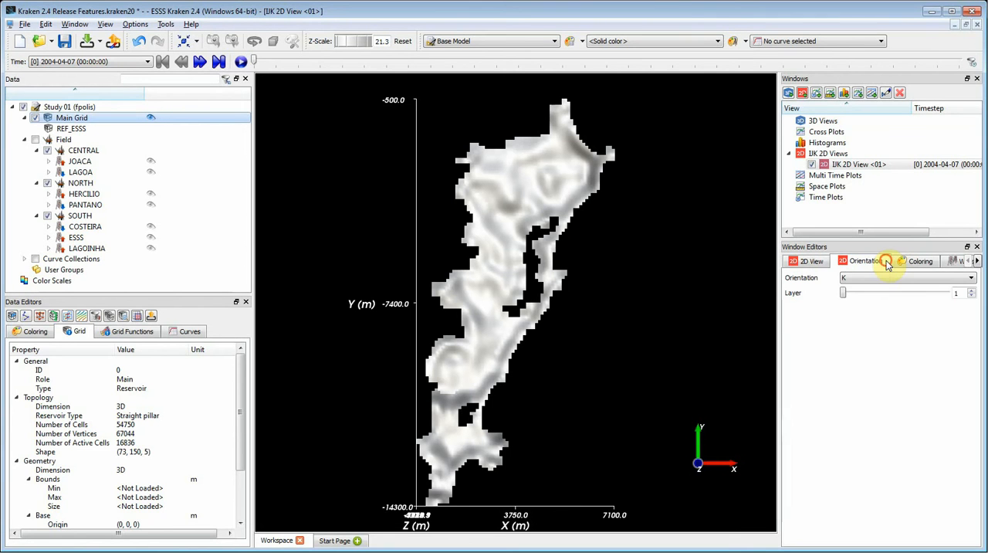
pyautogui.click(971, 278)
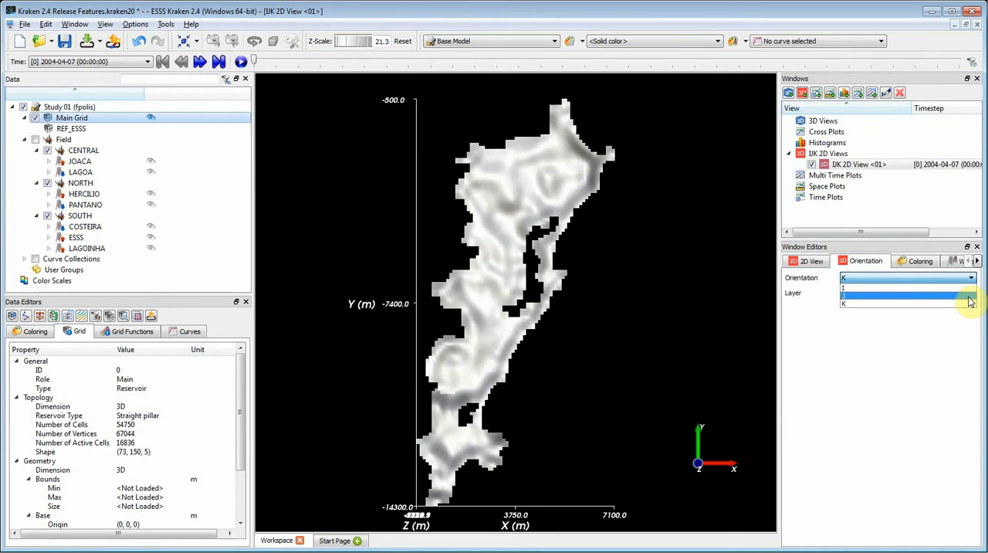
pyautogui.click(969, 299)
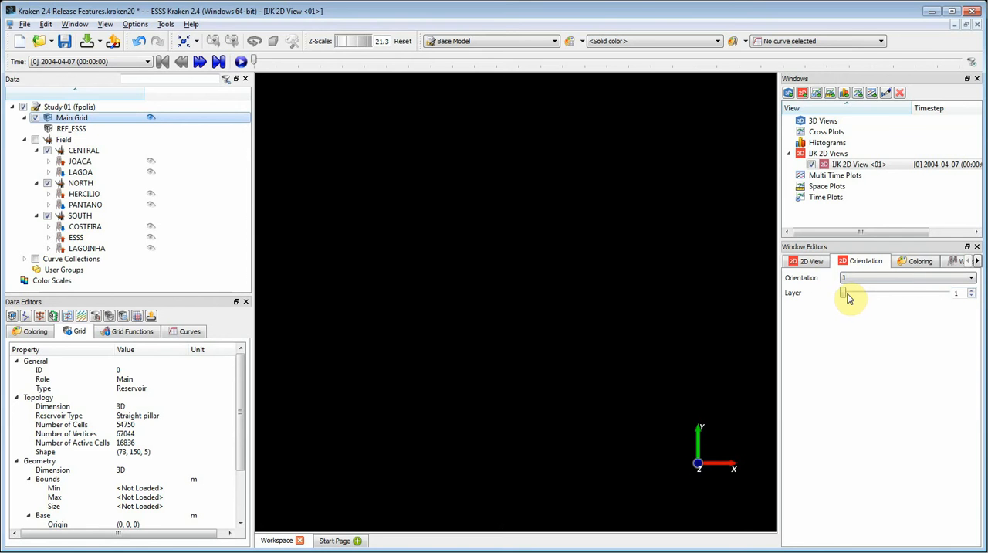
# - Browse through the J layers of the 2D view and set the layer to 42
pyautogui.moveTo(844, 298); pyautogui.dragTo(860, 294)
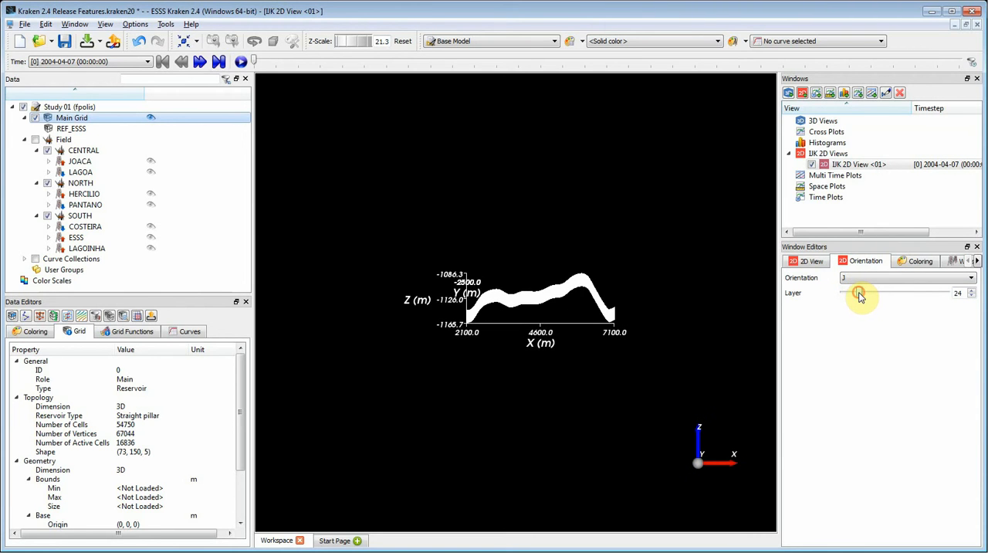
pyautogui.click(973, 292)
pyautogui.click(972, 292)
pyautogui.click(973, 292)
pyautogui.click(973, 292)
pyautogui.click(967, 294)
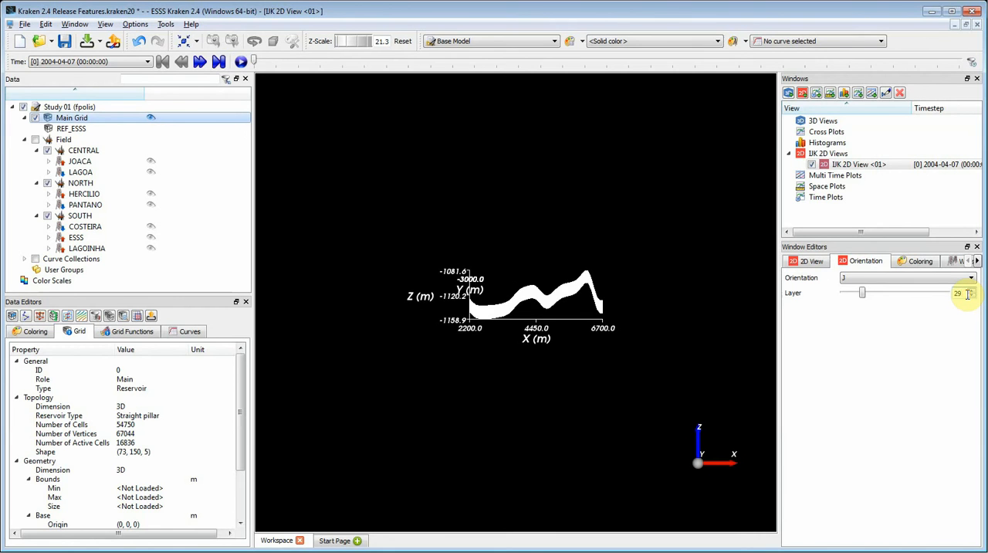
pyautogui.press('BackSpace')
pyautogui.press('BackSpace')
pyautogui.write('42')
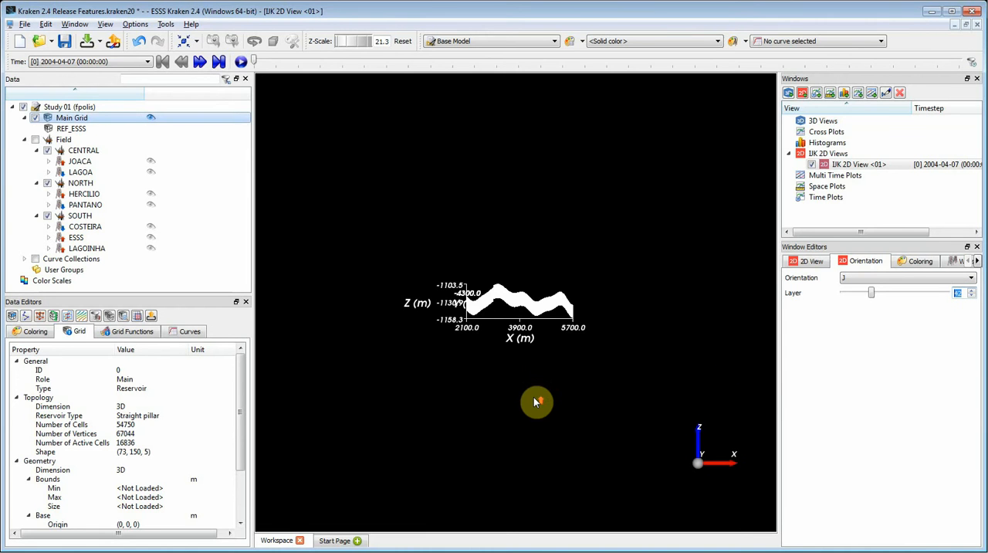
# - Color the grid cross-section in the 2D view by the transient grid function Water Saturation
pyautogui.scroll(5, 534, 399)
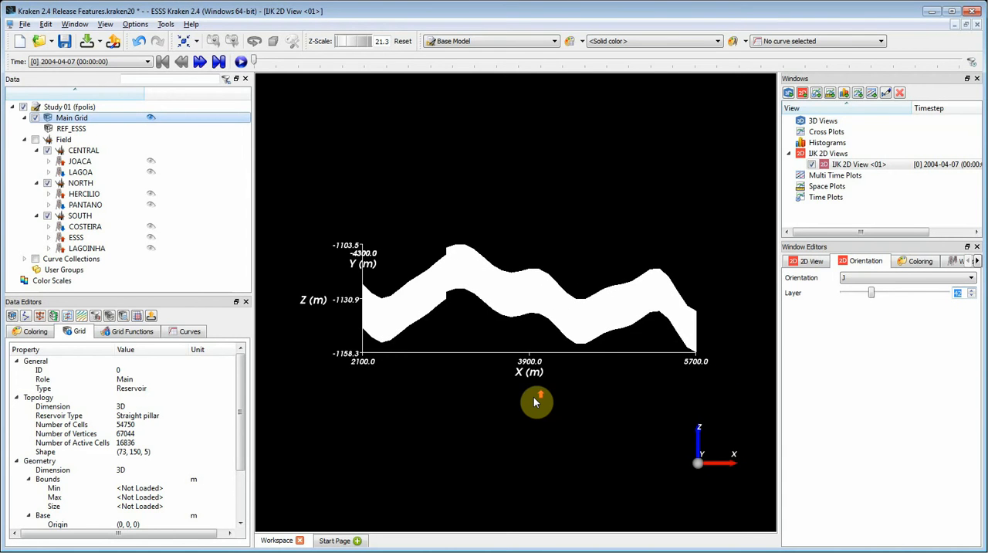
pyautogui.scroll(-2, 534, 400)
pyautogui.scroll(2, 533, 401)
pyautogui.moveTo(533, 397)
pyautogui.mouseDown(button='middle')
pyautogui.moveTo(443, 376)
pyautogui.moveTo(540, 351)
pyautogui.moveTo(503, 352)
pyautogui.moveTo(616, 349)
pyautogui.moveTo(523, 357)
pyautogui.moveTo(541, 381)
pyautogui.mouseUp(button='middle')
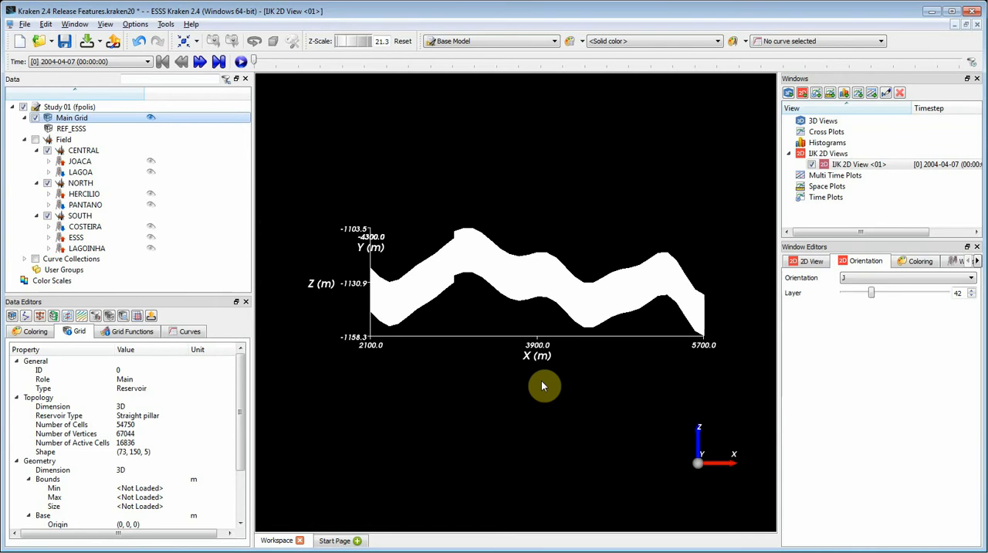
pyautogui.scroll(1, 541, 381)
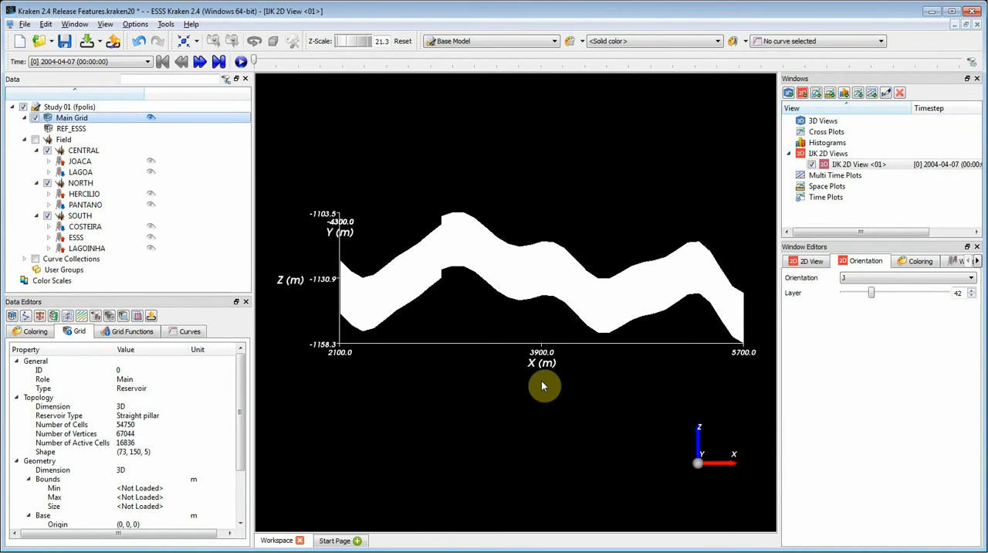
pyautogui.rightClick(666, 286)
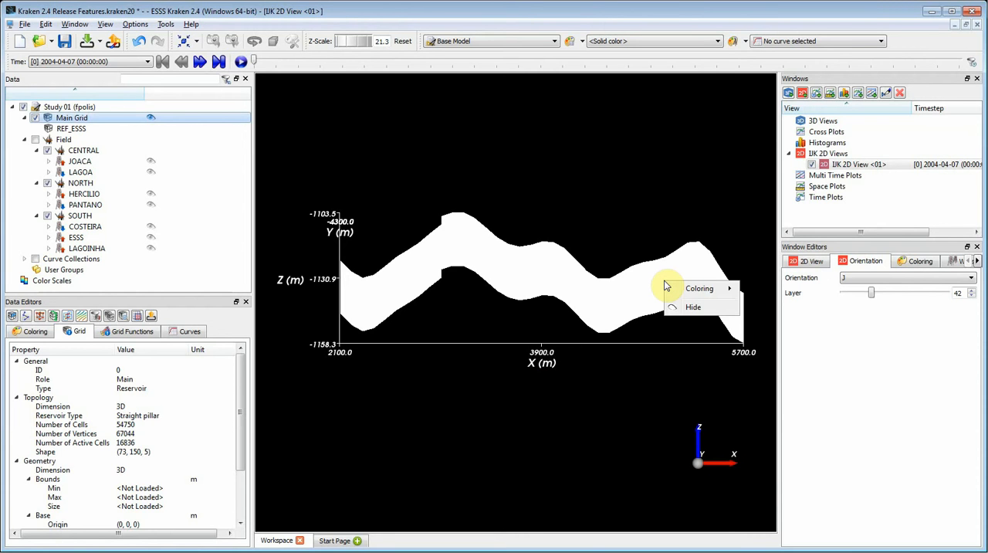
pyautogui.moveTo(672, 288)
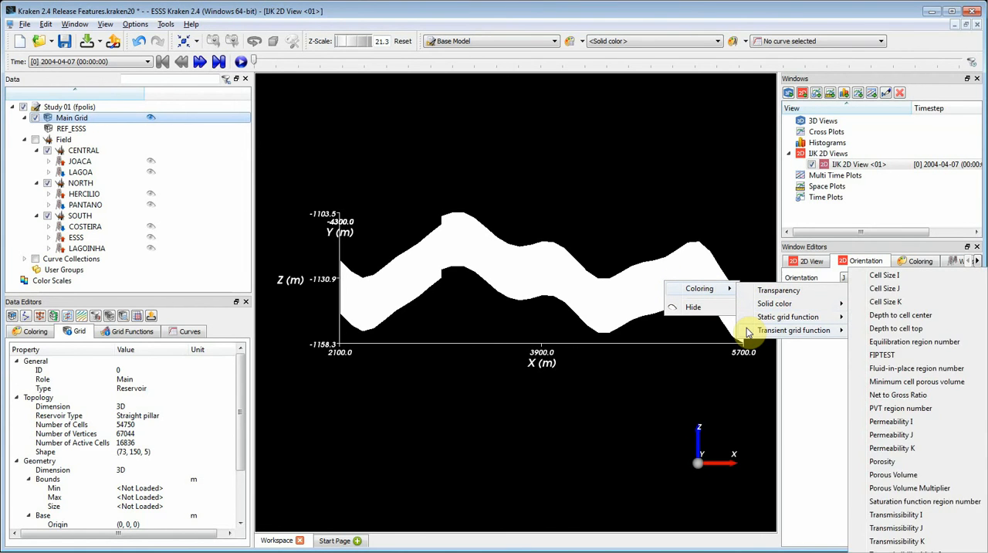
pyautogui.moveTo(747, 331)
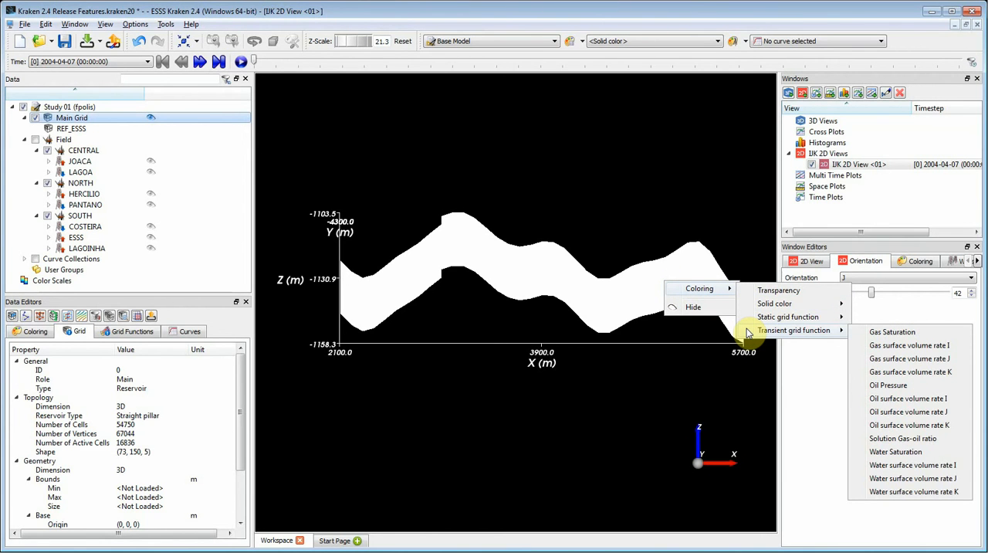
pyautogui.click(942, 453)
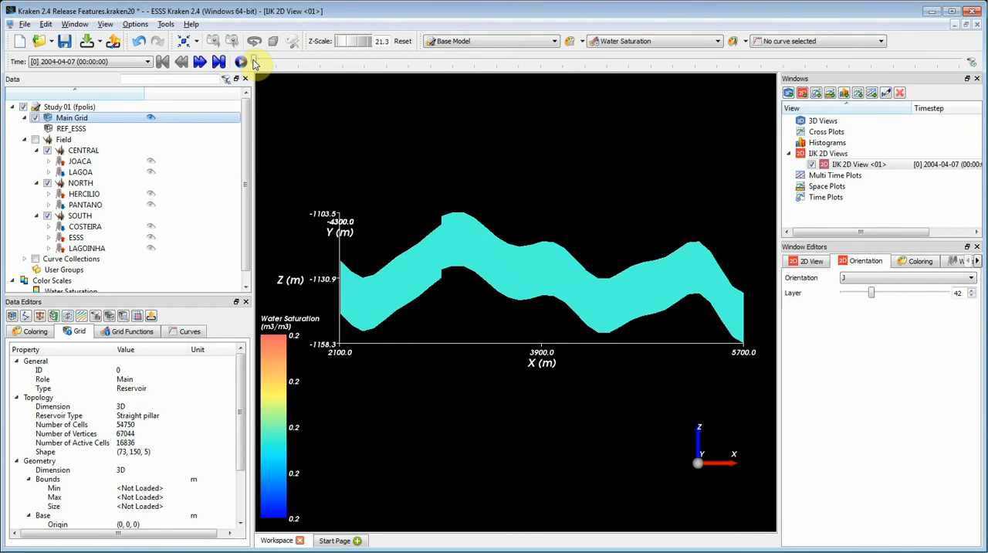
# - Advance the timestep to [16] 2013-02-19 and inspect the water saturation of individual cells along the section's lower edge
pyautogui.moveTo(254, 60); pyautogui.dragTo(604, 71)
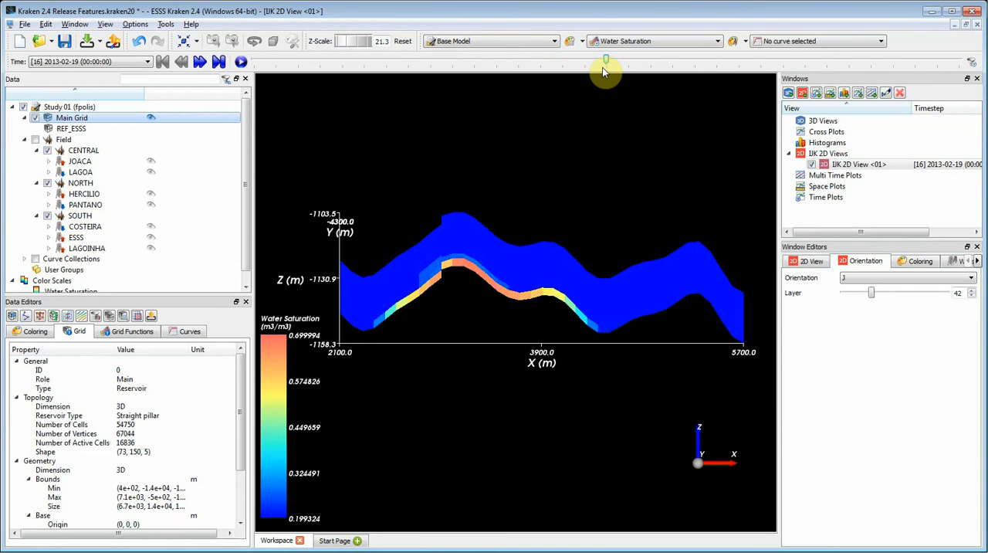
pyautogui.scroll(3, 508, 339)
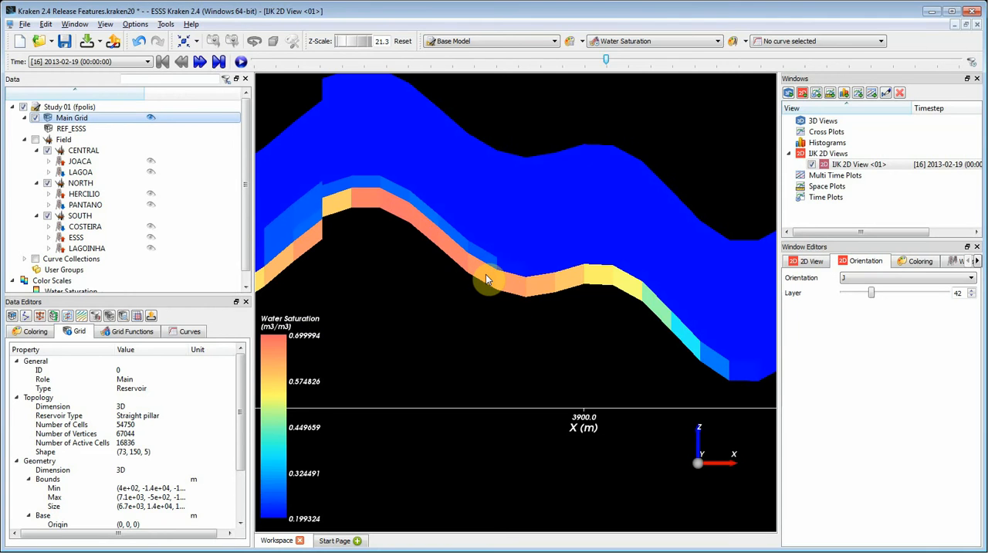
pyautogui.moveTo(486, 277)
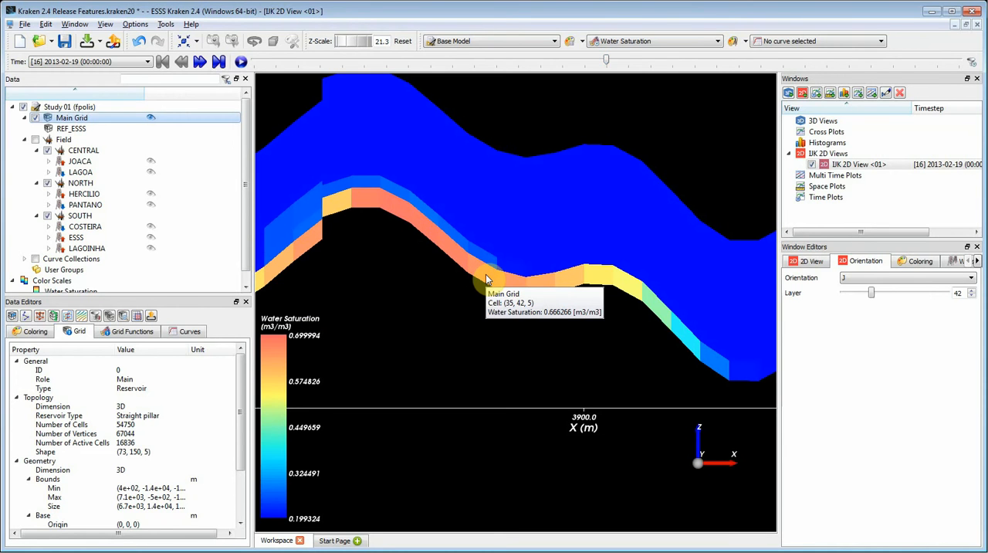
pyautogui.moveTo(538, 281)
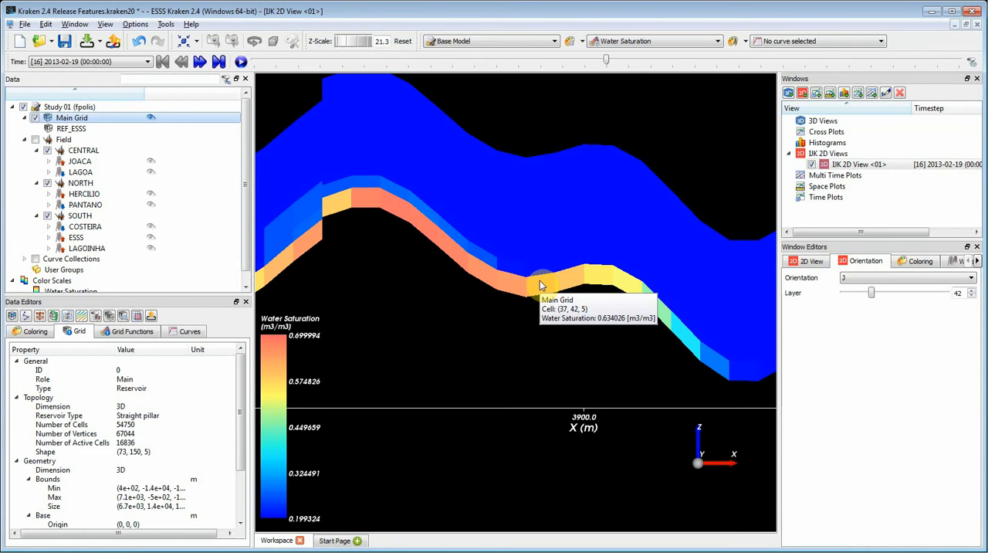
pyautogui.moveTo(427, 209)
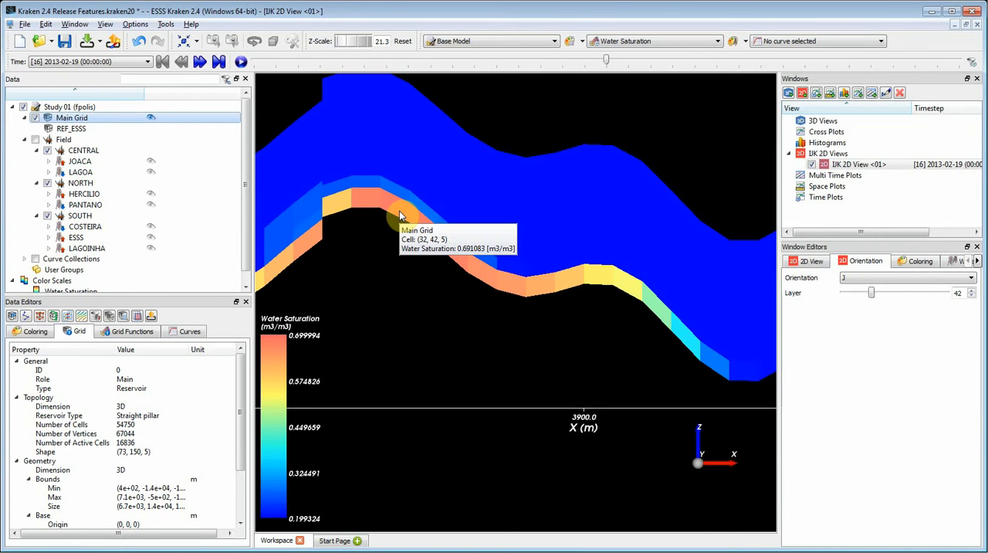
pyautogui.press('r')
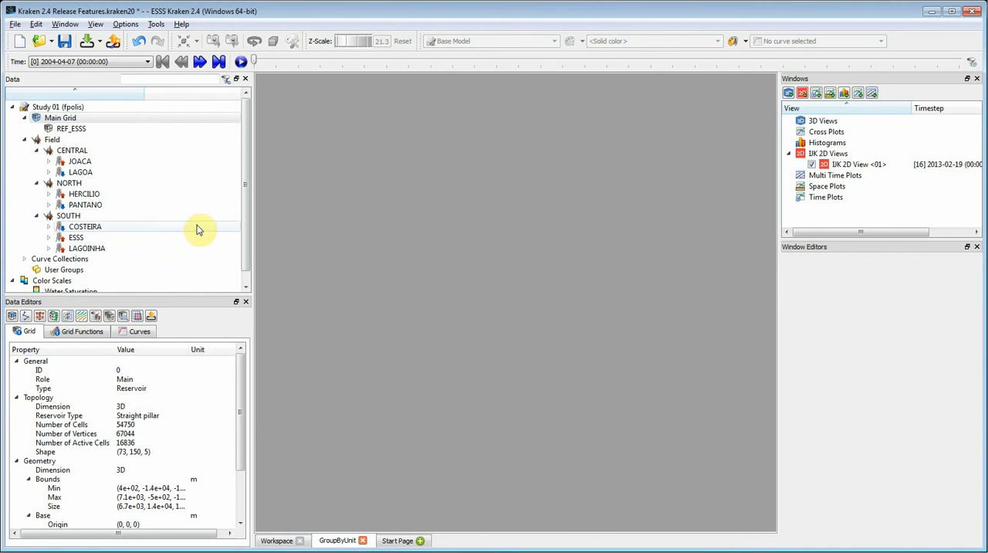
# - Plot the Oil, Water and Gas Production Rate curves of well HERCILIO in a new maximized time plot
pyautogui.click(91, 195)
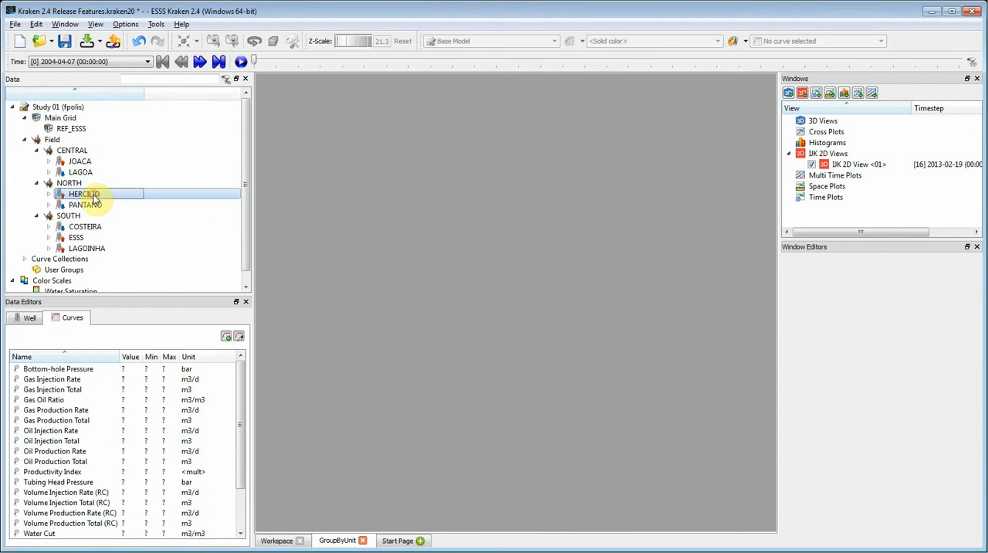
pyautogui.moveTo(94, 197); pyautogui.dragTo(473, 239)
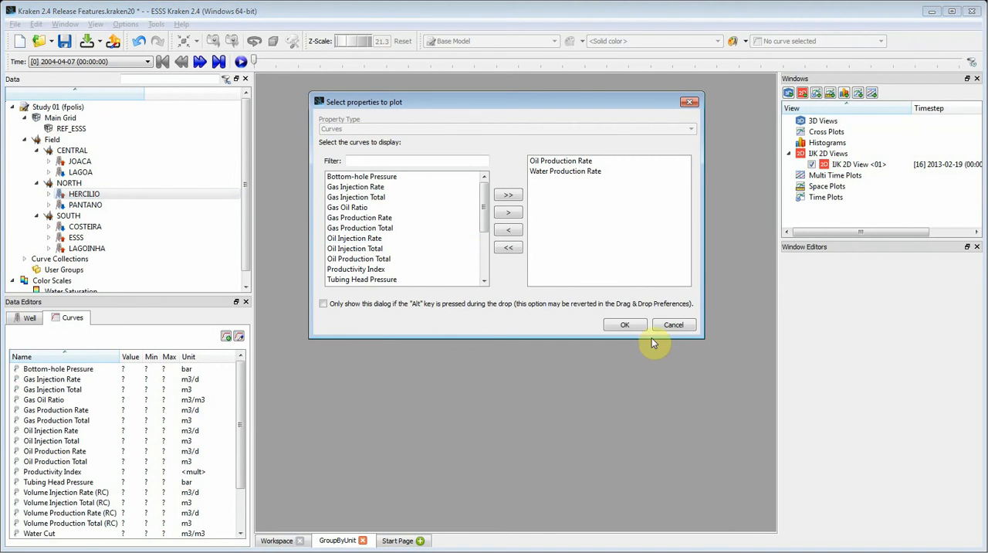
pyautogui.click(624, 325)
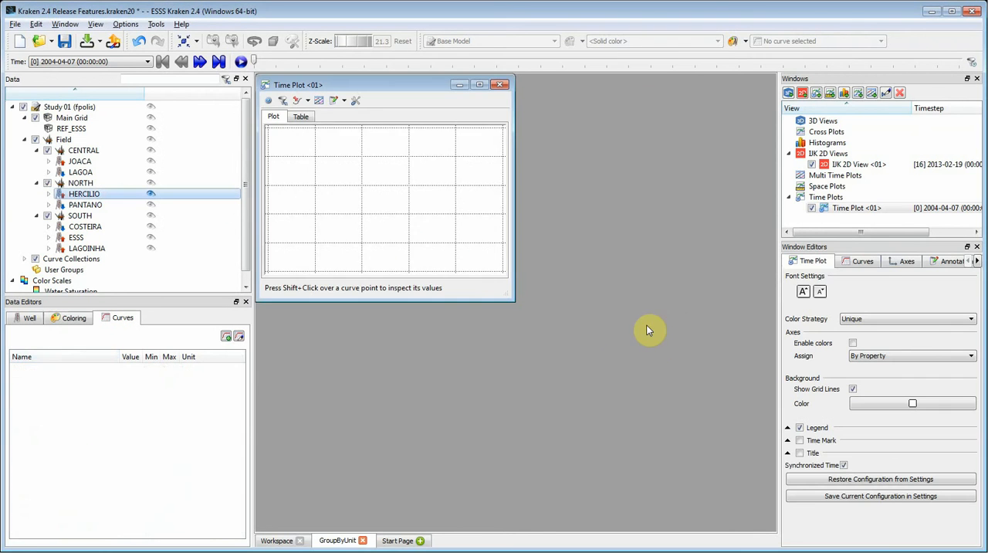
pyautogui.click(482, 85)
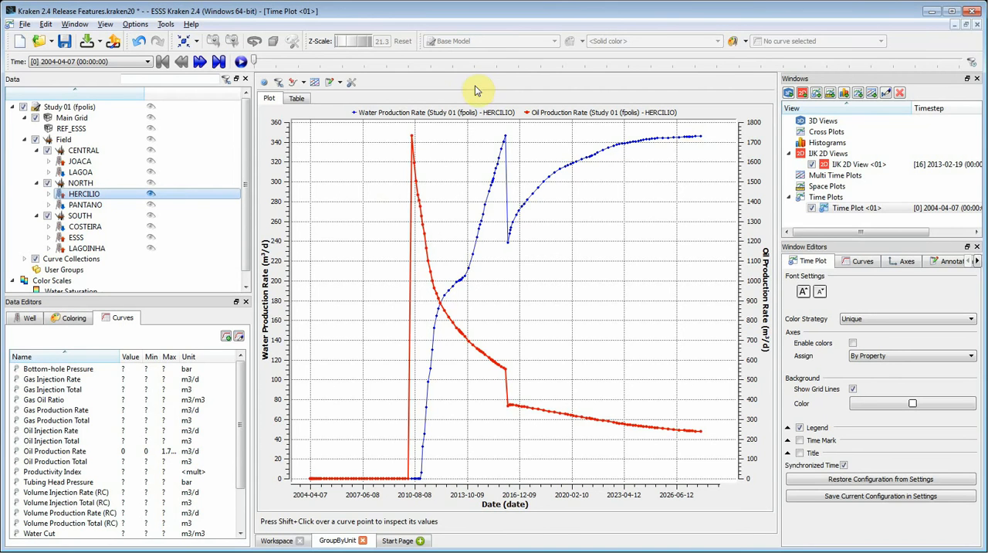
pyautogui.click(96, 411)
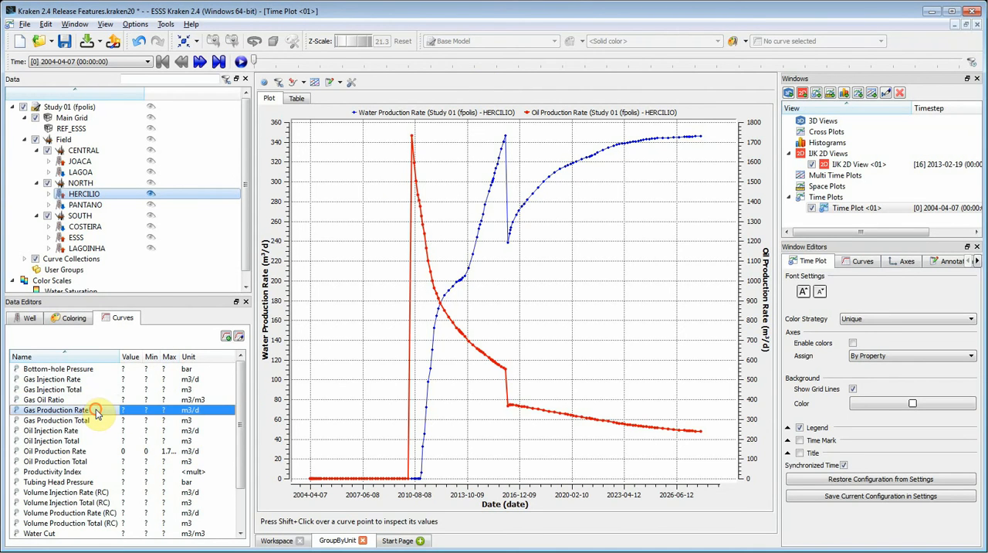
pyautogui.moveTo(96, 412); pyautogui.dragTo(368, 368)
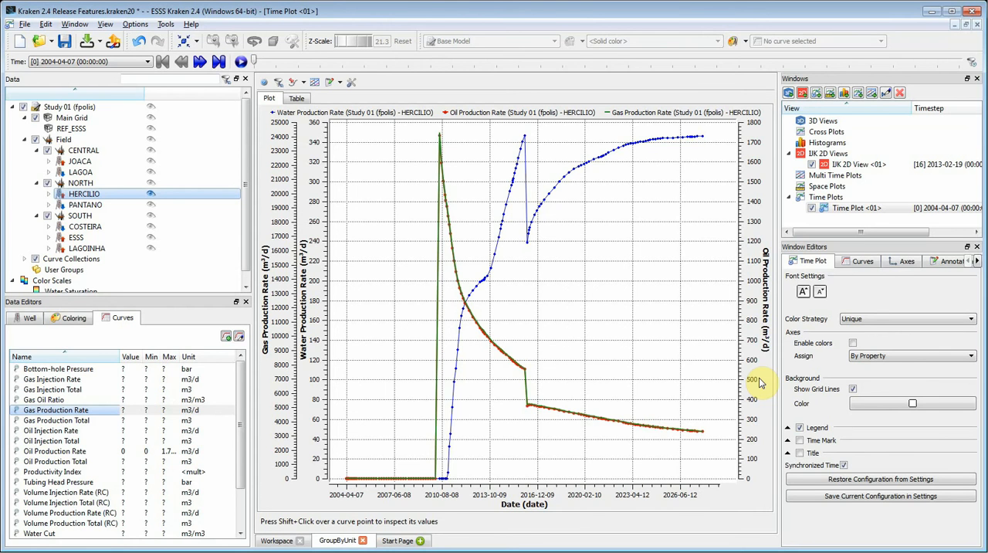
# - Try assigning the time plot's axes By Quantity, and set the assignment to By Unit
pyautogui.click(936, 359)
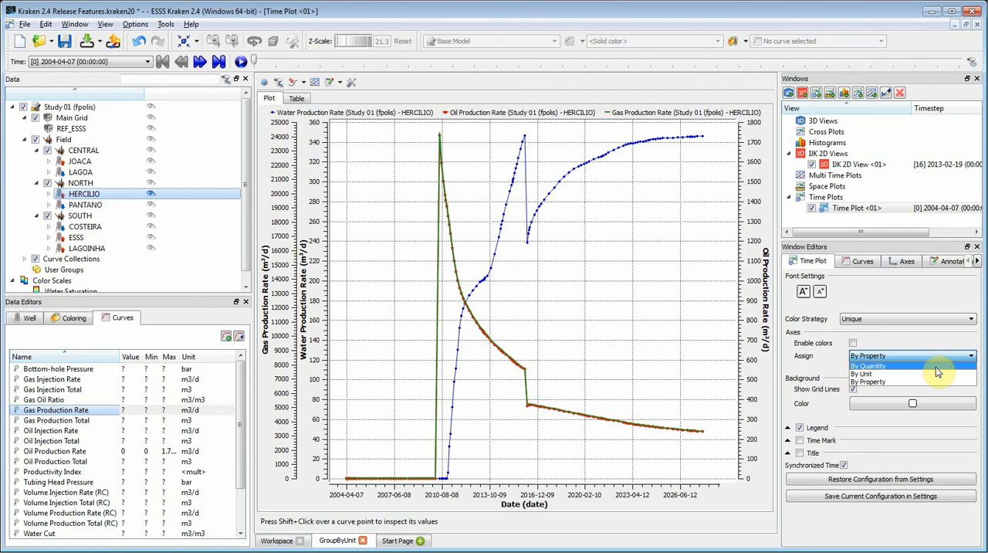
pyautogui.click(935, 368)
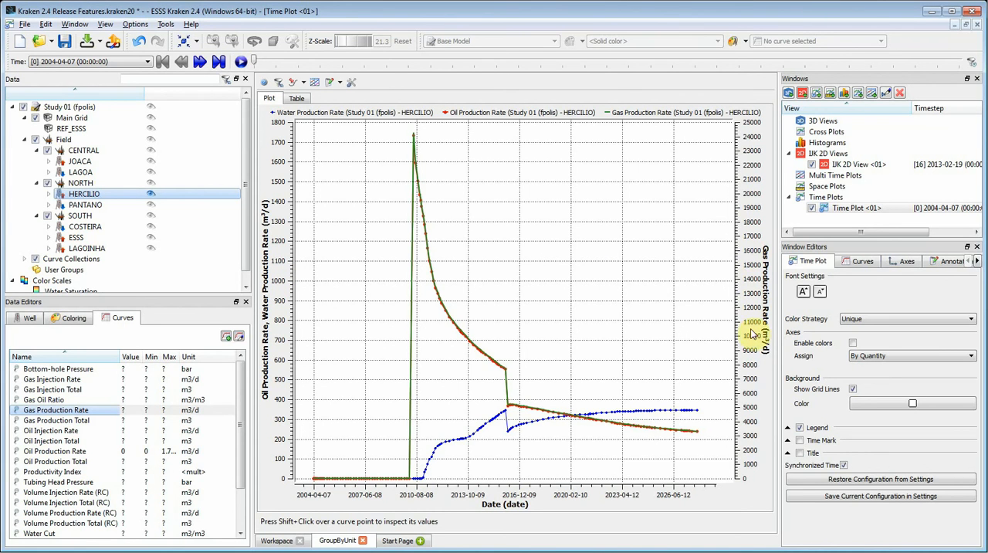
pyautogui.click(972, 357)
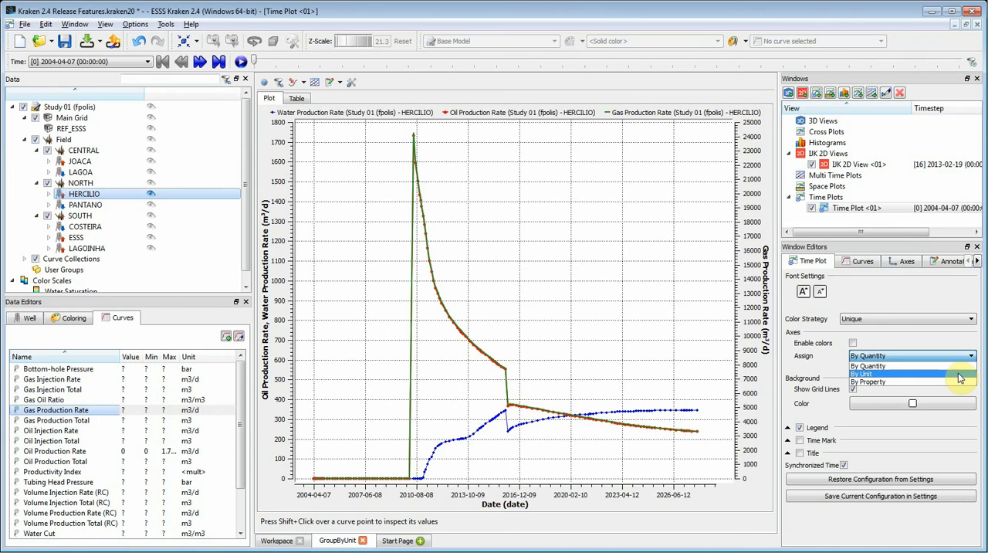
pyautogui.click(957, 374)
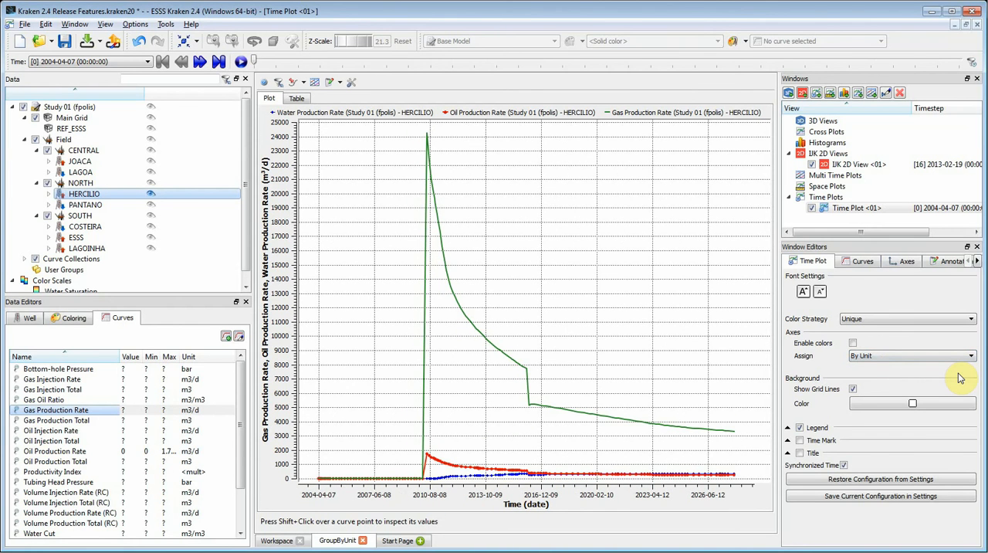